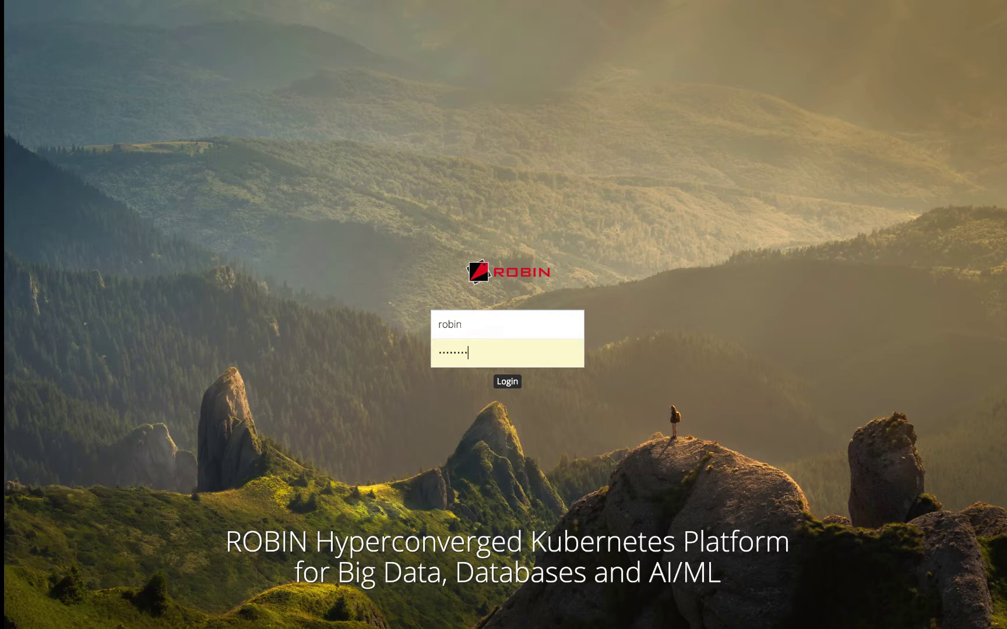
# Log in and start creating a new application from the oracle (lxc) bundle
pyautogui.press('Return')
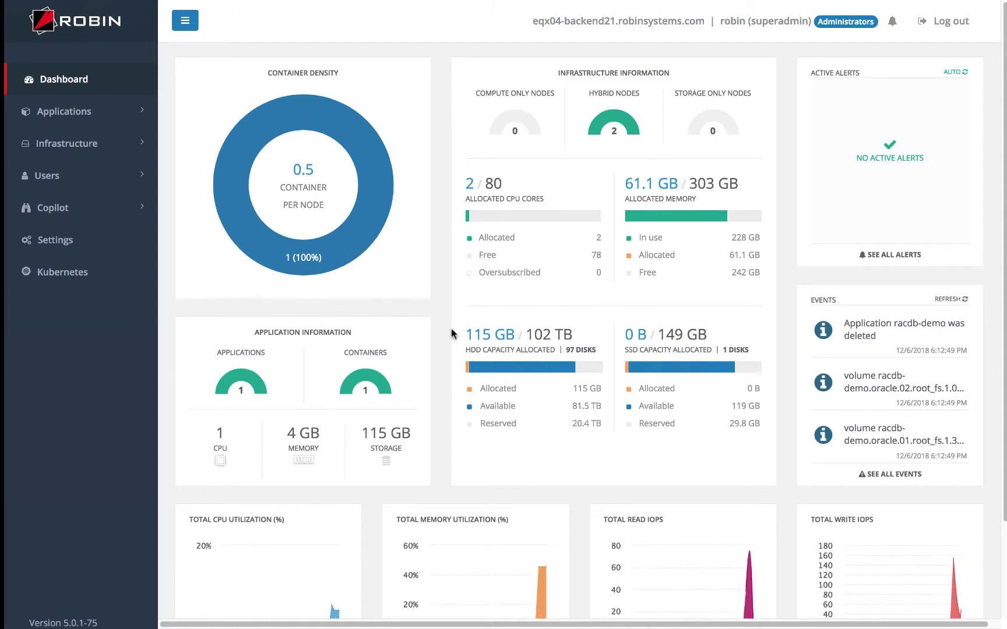
pyautogui.click(89, 114)
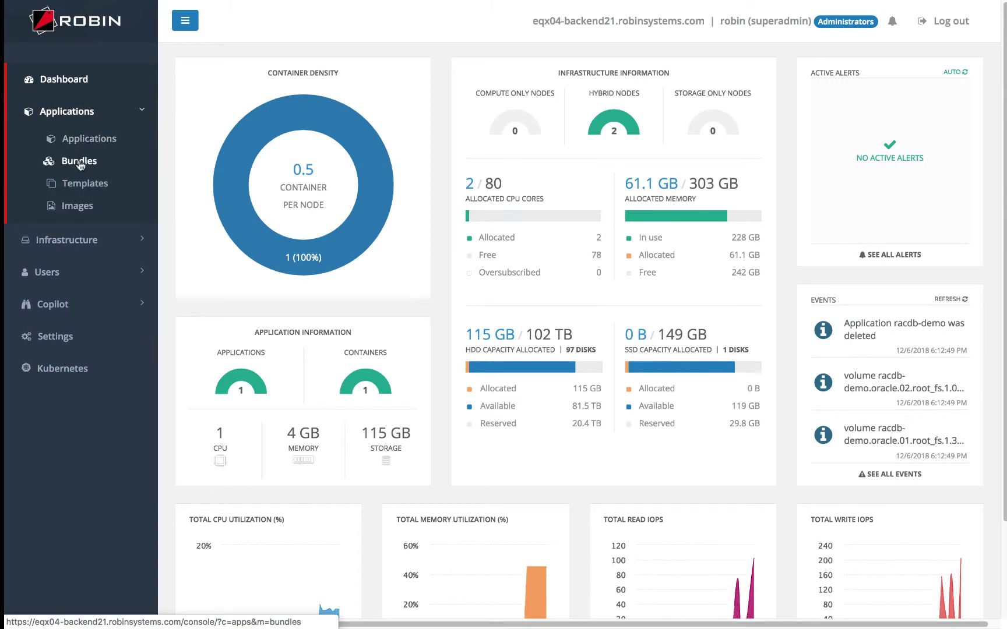
pyautogui.click(80, 163)
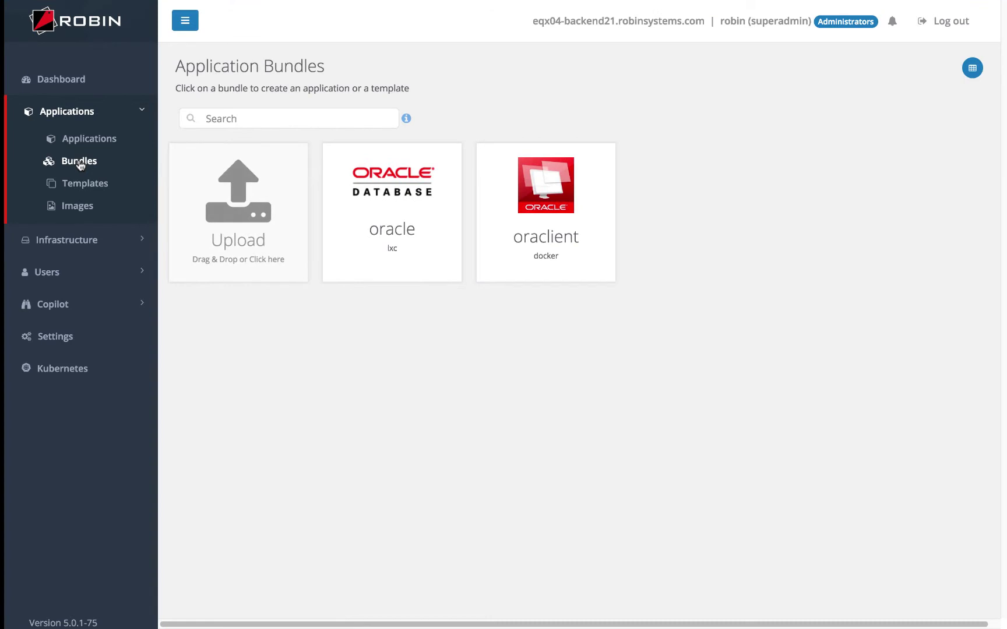
pyautogui.moveTo(395, 251)
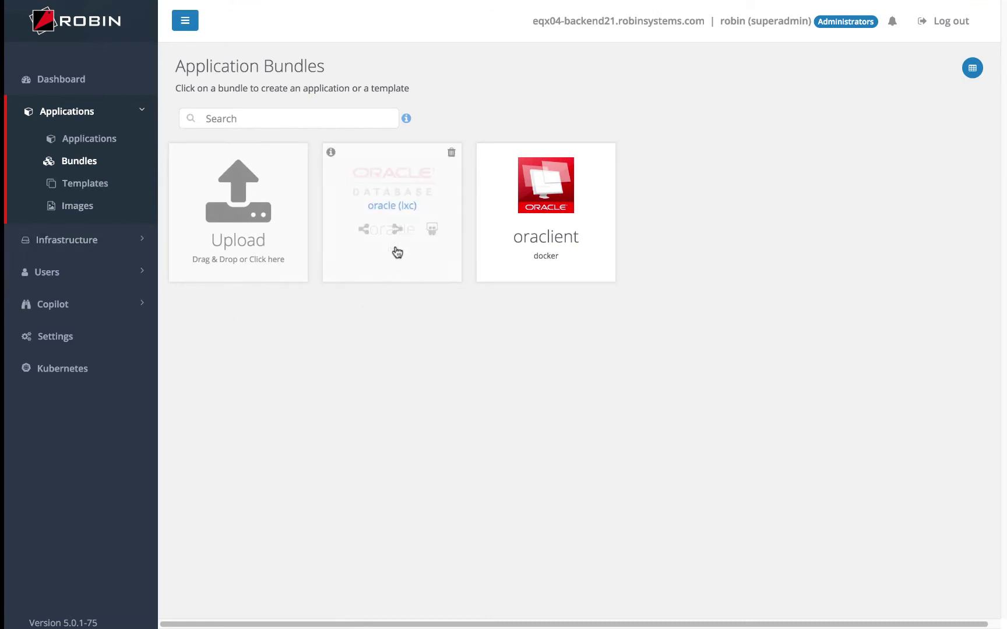
pyautogui.click(392, 206)
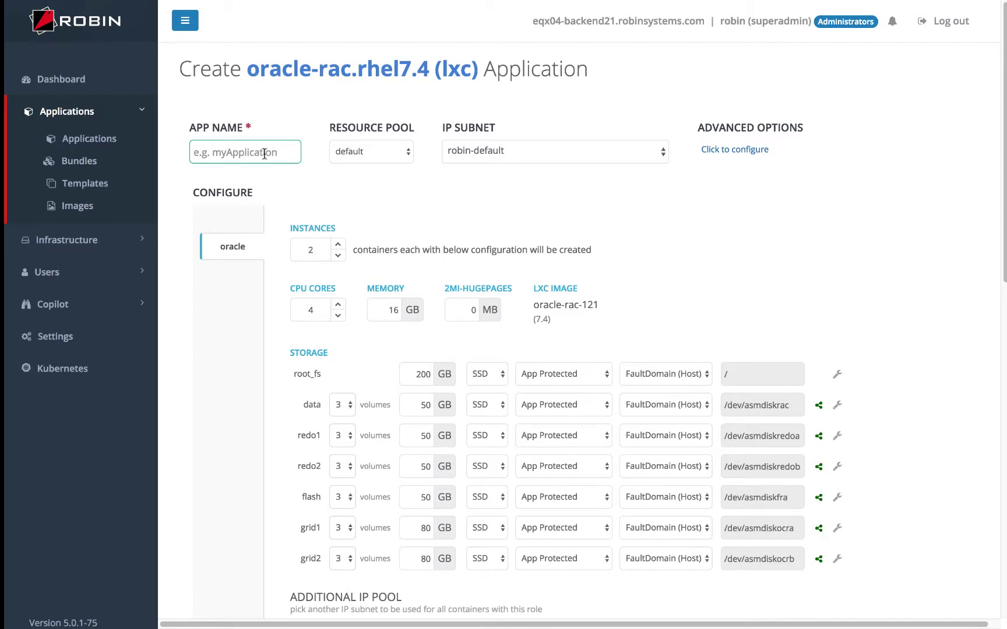
# Name the application orclrac-demo and set its IP subnet to public
pyautogui.write('orclr')
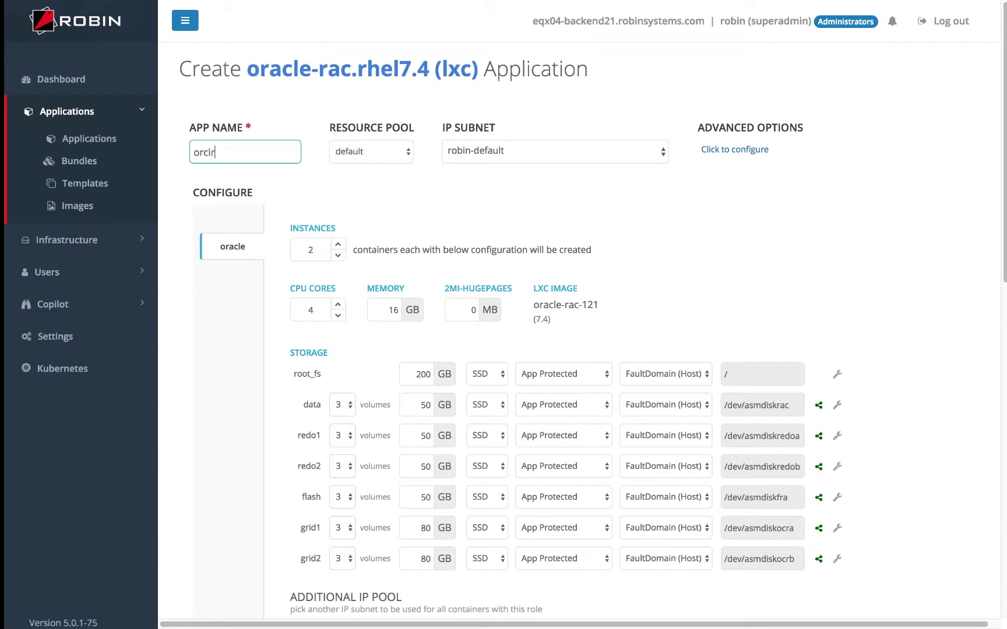
pyautogui.write('ac-demo')
pyautogui.click(645, 156)
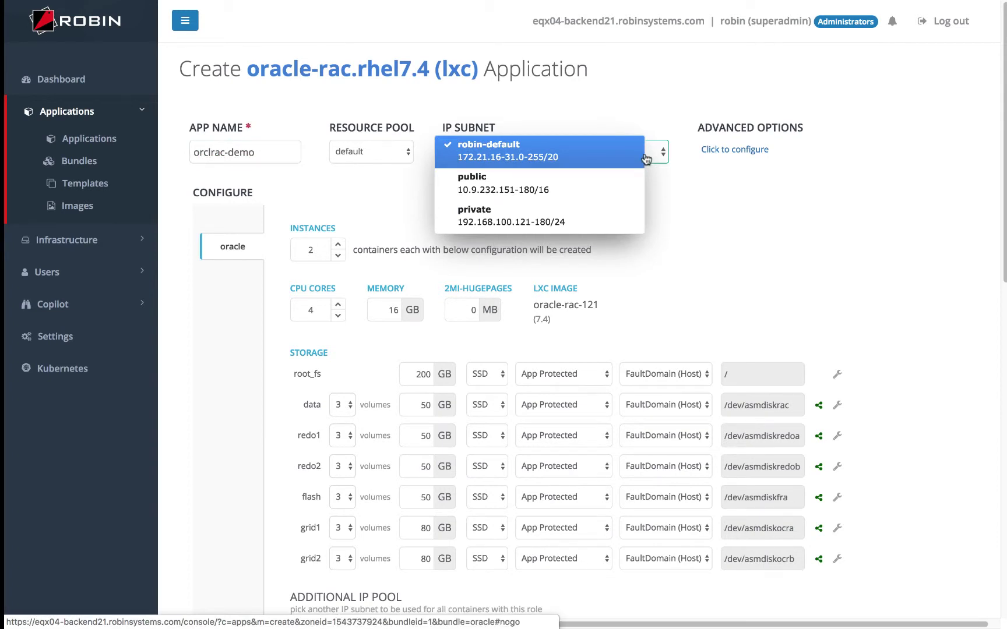
pyautogui.click(562, 184)
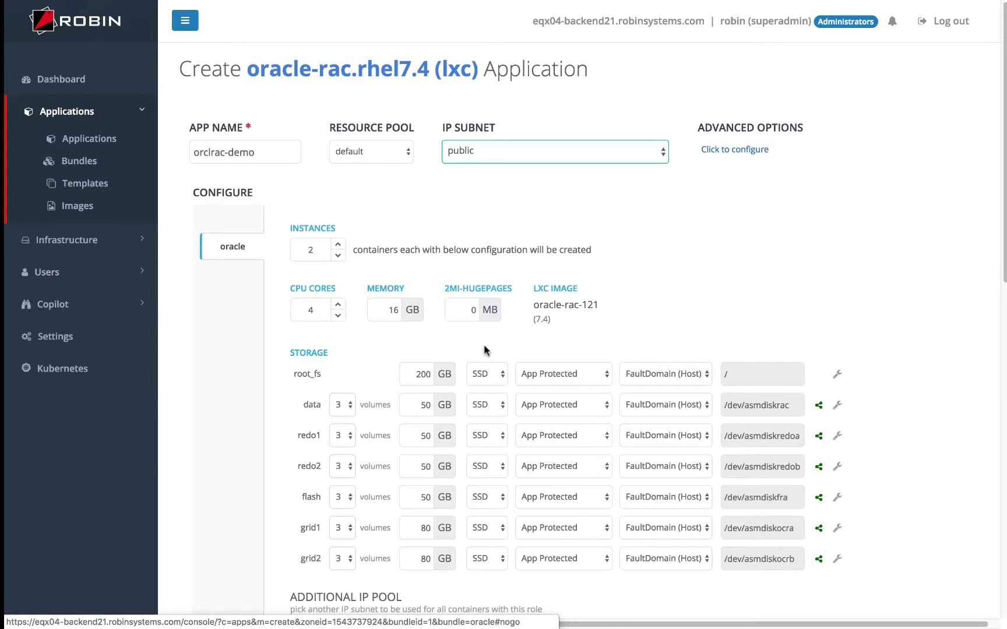
# Set the storage media to HDD for root_fs, data, redo1, redo2, flash, grid1 and grid2
pyautogui.click(504, 379)
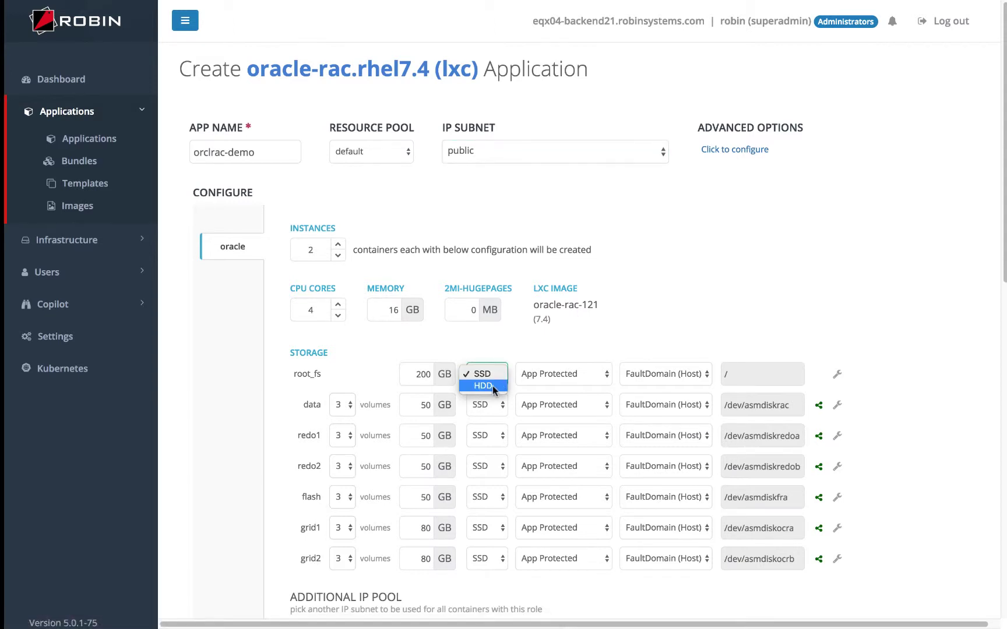
pyautogui.click(484, 385)
pyautogui.click(502, 404)
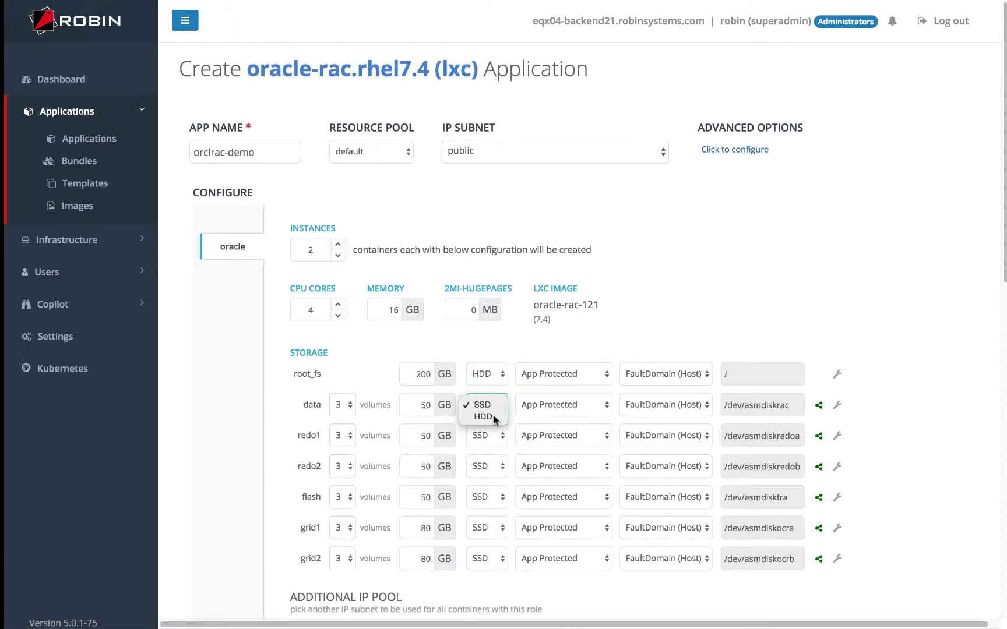
pyautogui.click(484, 417)
pyautogui.click(503, 435)
pyautogui.click(483, 447)
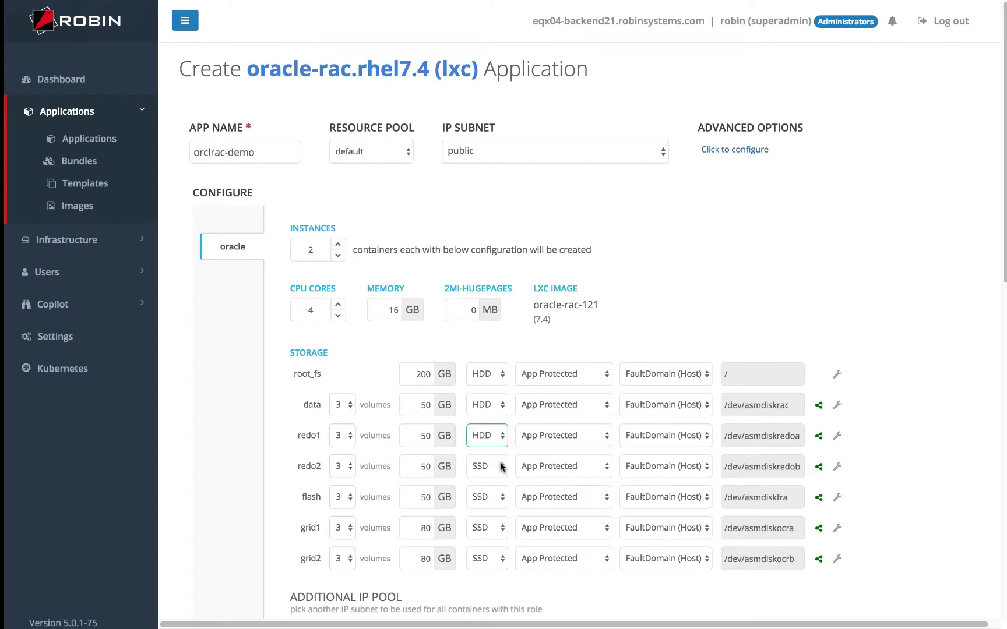
pyautogui.click(501, 466)
pyautogui.click(484, 478)
pyautogui.click(501, 497)
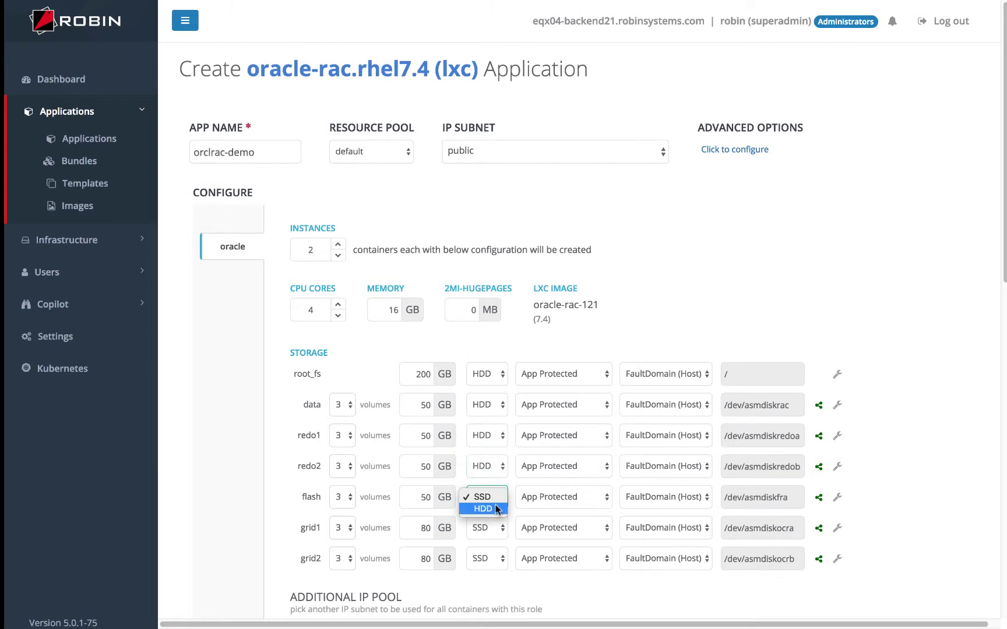
pyautogui.click(483, 509)
pyautogui.click(500, 528)
pyautogui.click(483, 539)
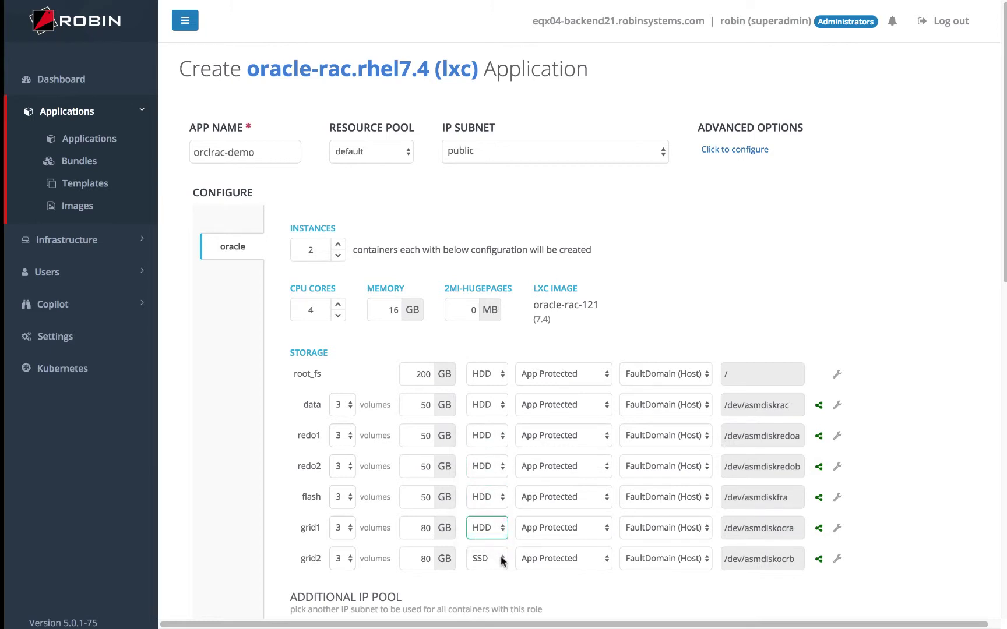
pyautogui.click(500, 558)
pyautogui.click(496, 570)
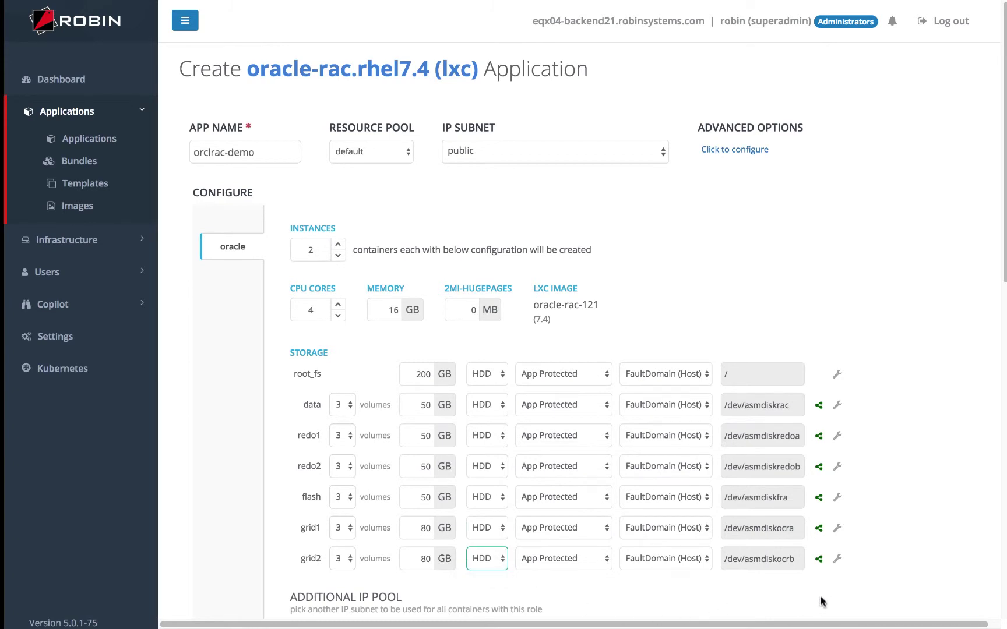
# Set the additional IP pool for the oracle role to private
pyautogui.scroll(-3, 826, 594)
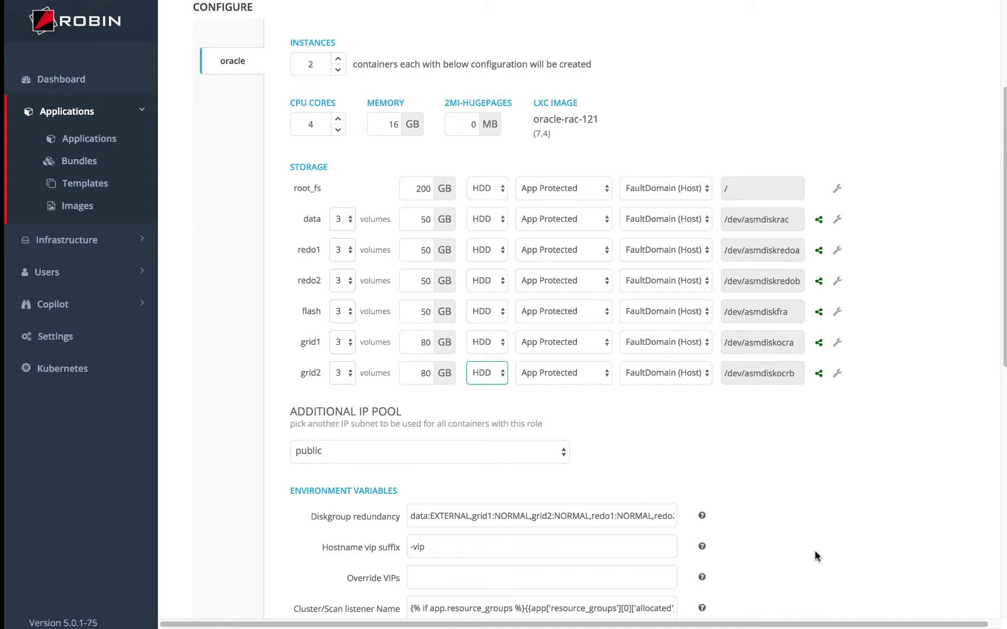
pyautogui.click(558, 454)
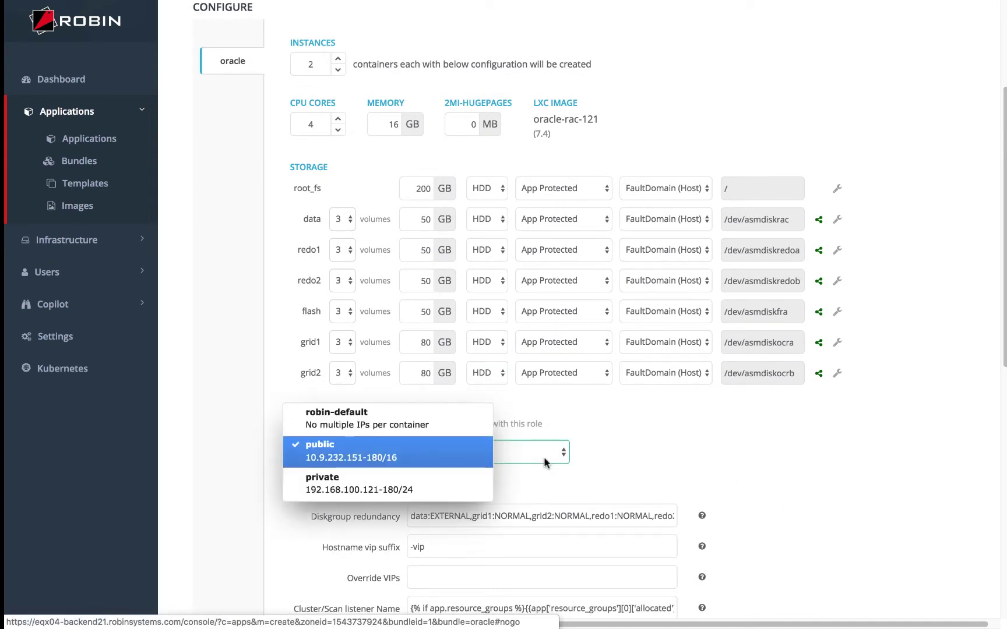
pyautogui.click(451, 482)
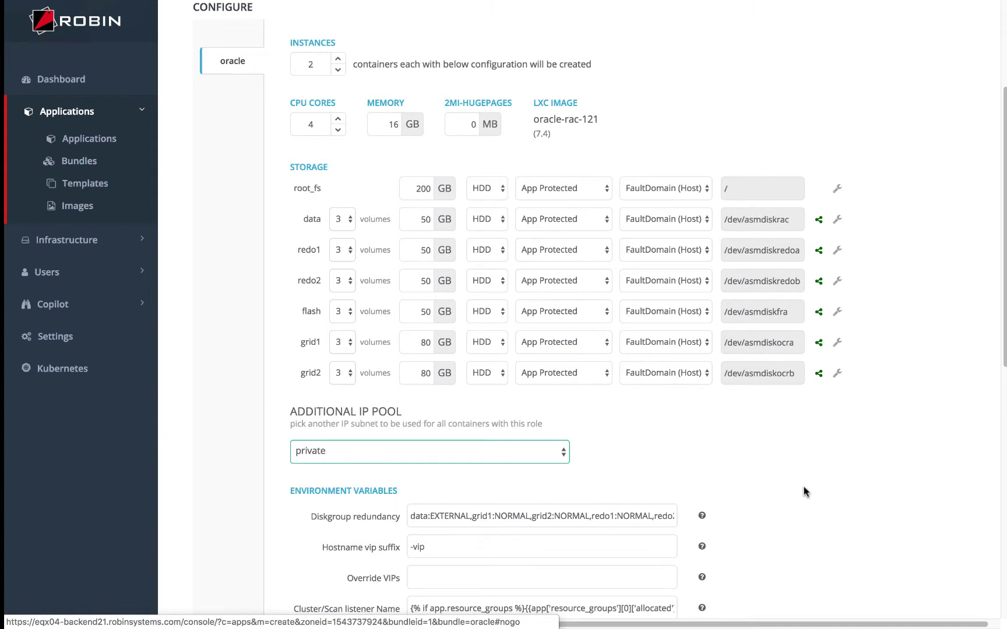
# In the application's advanced options, choose racdemoscan (scan) as the additional resource
pyautogui.scroll(5, 882, 461)
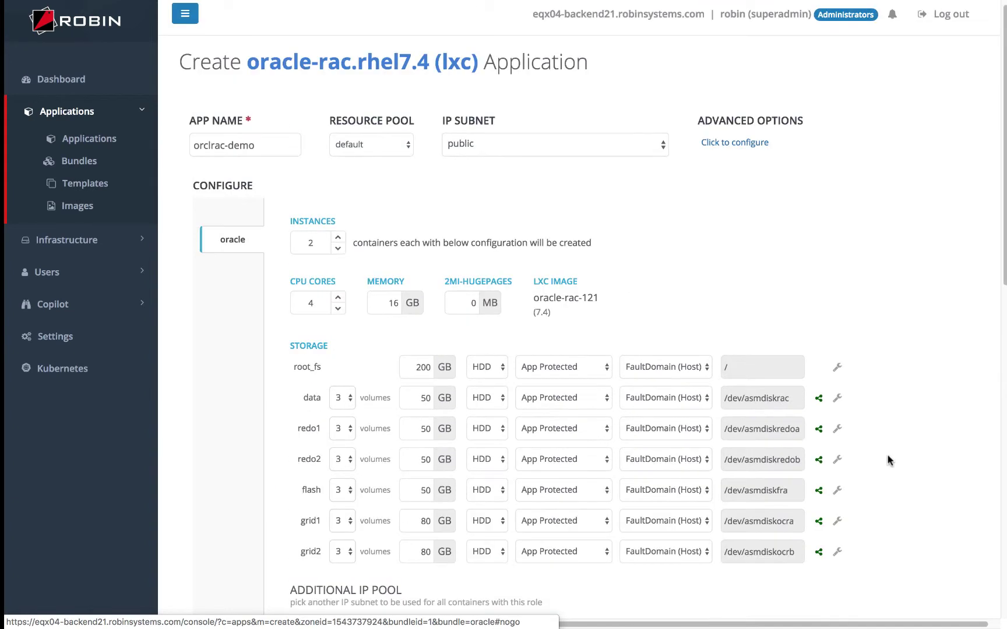
pyautogui.click(756, 151)
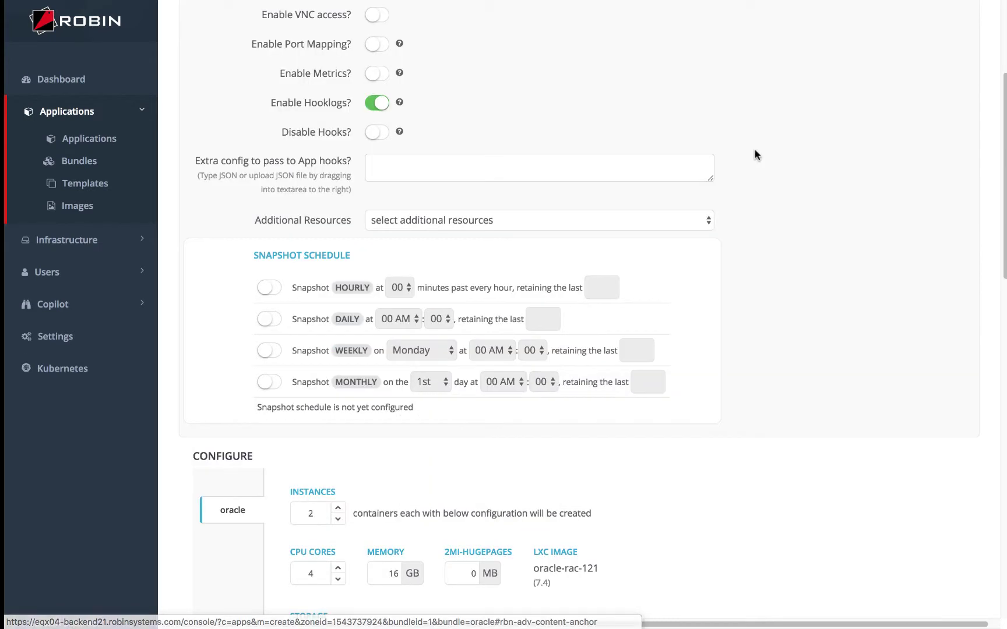
pyautogui.click(643, 224)
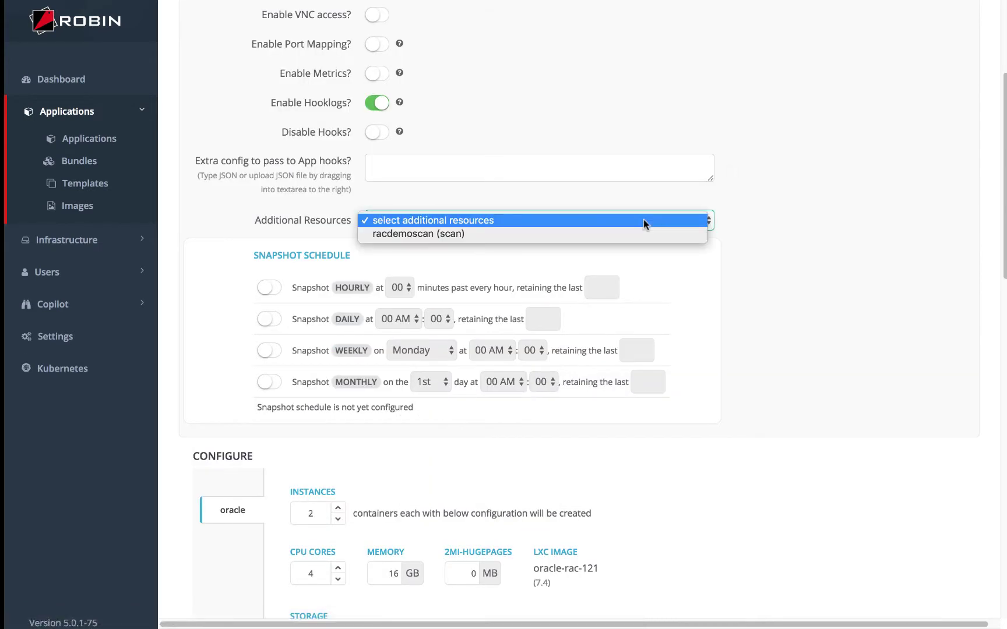
pyautogui.click(576, 234)
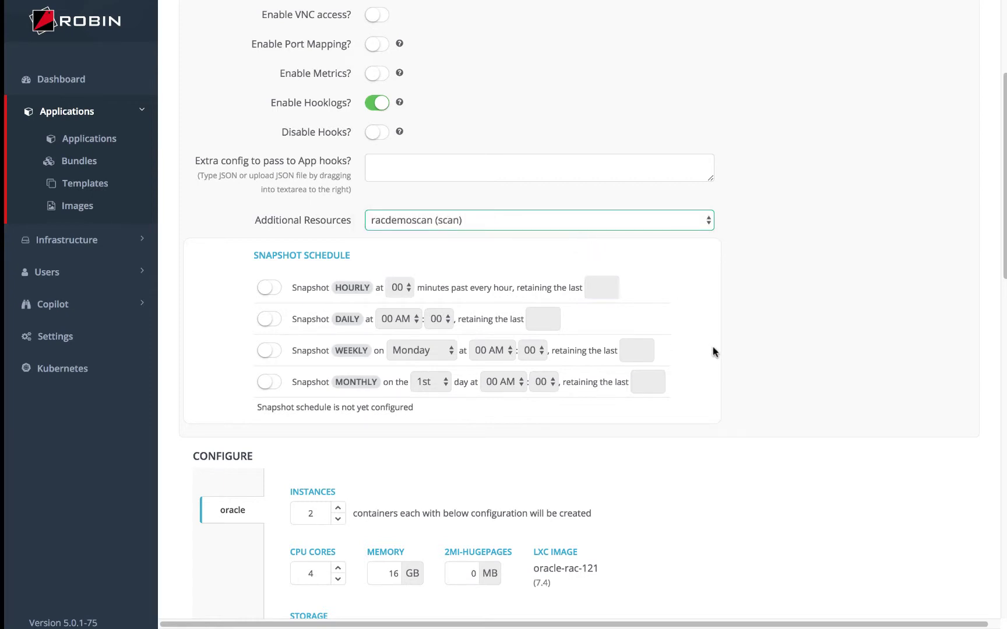
# Disable the oracle placement rule preventing more than one container on the same node, and provision the application
pyautogui.scroll(-3, 729, 350)
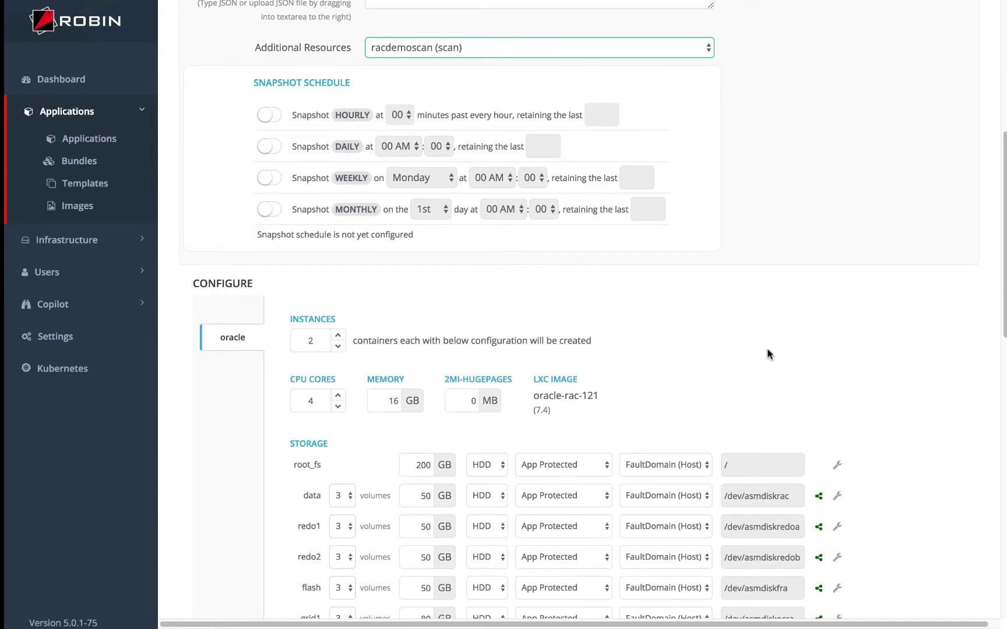
pyautogui.scroll(-4, 768, 353)
pyautogui.scroll(-3, 873, 384)
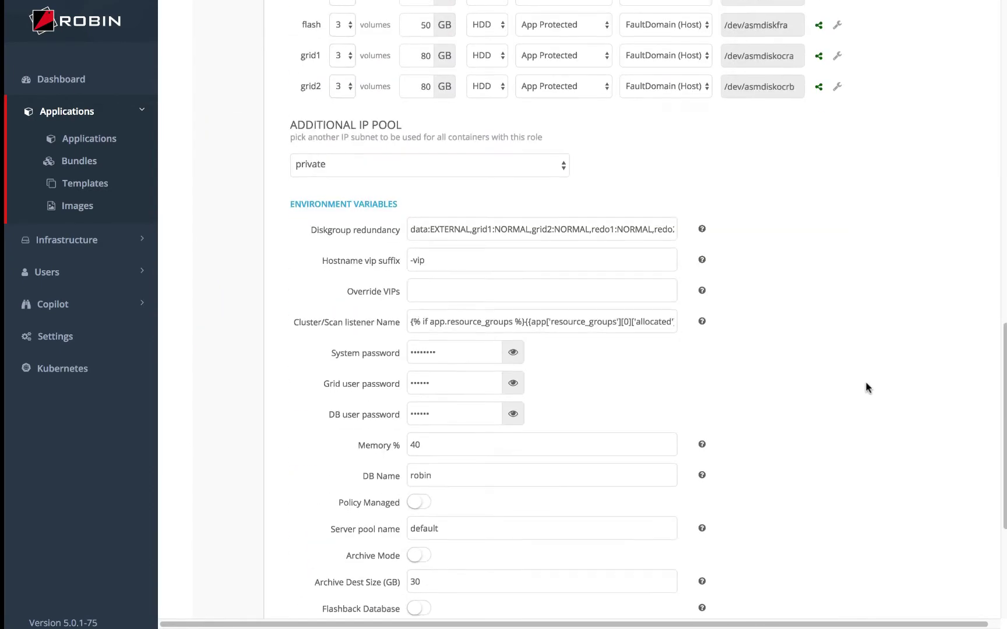
pyautogui.scroll(-4, 868, 383)
pyautogui.scroll(-1, 864, 383)
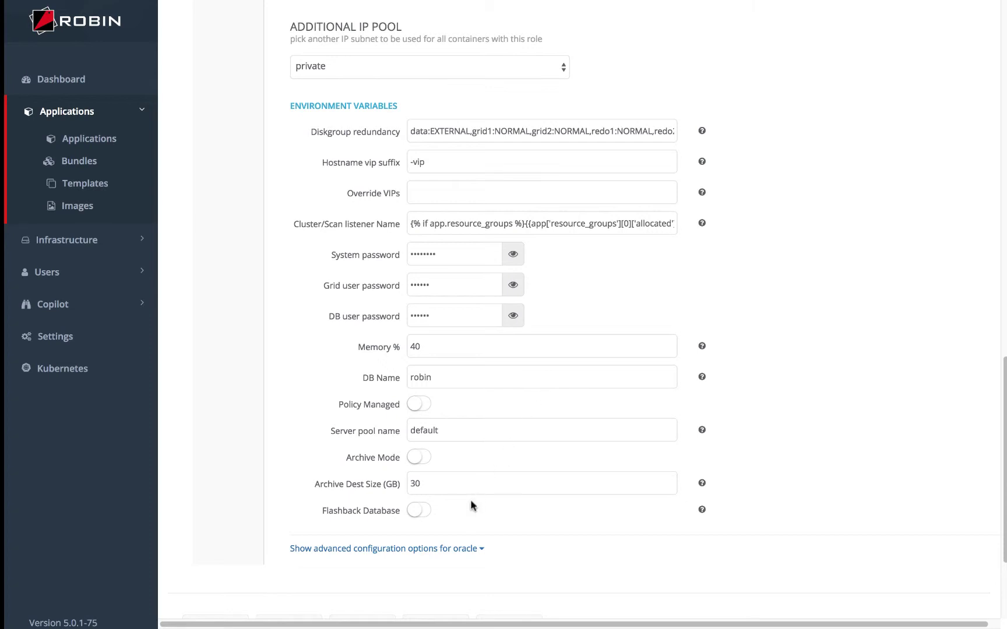
pyautogui.click(450, 549)
pyautogui.scroll(-8, 467, 539)
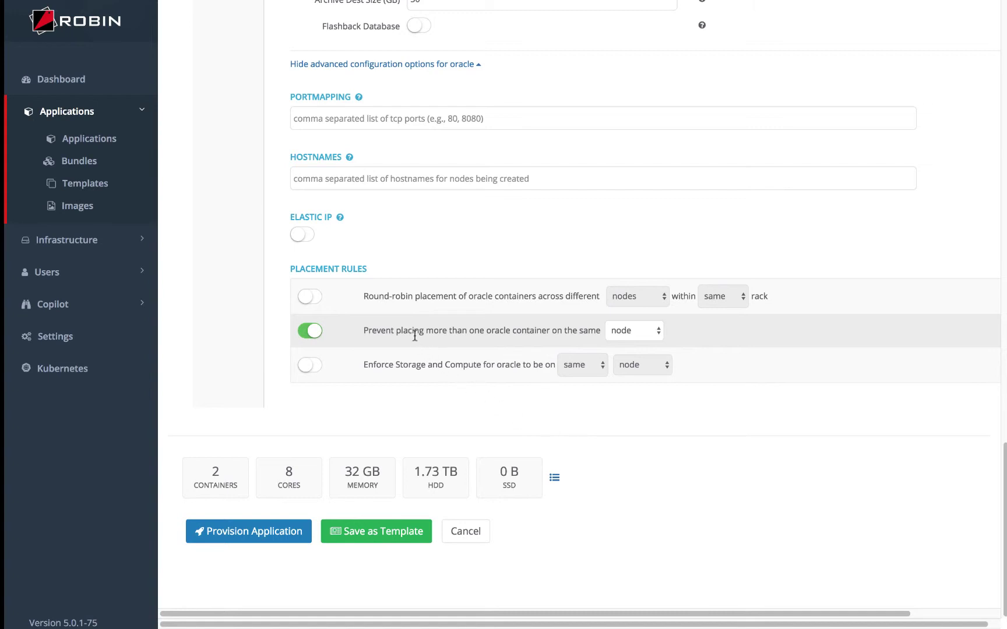
pyautogui.click(315, 332)
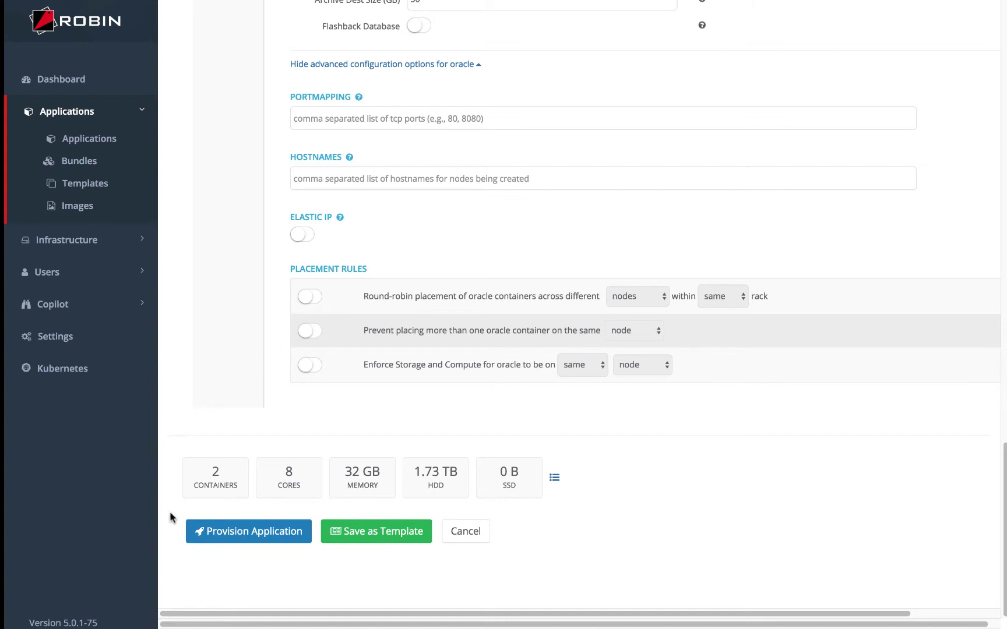
pyautogui.click(243, 535)
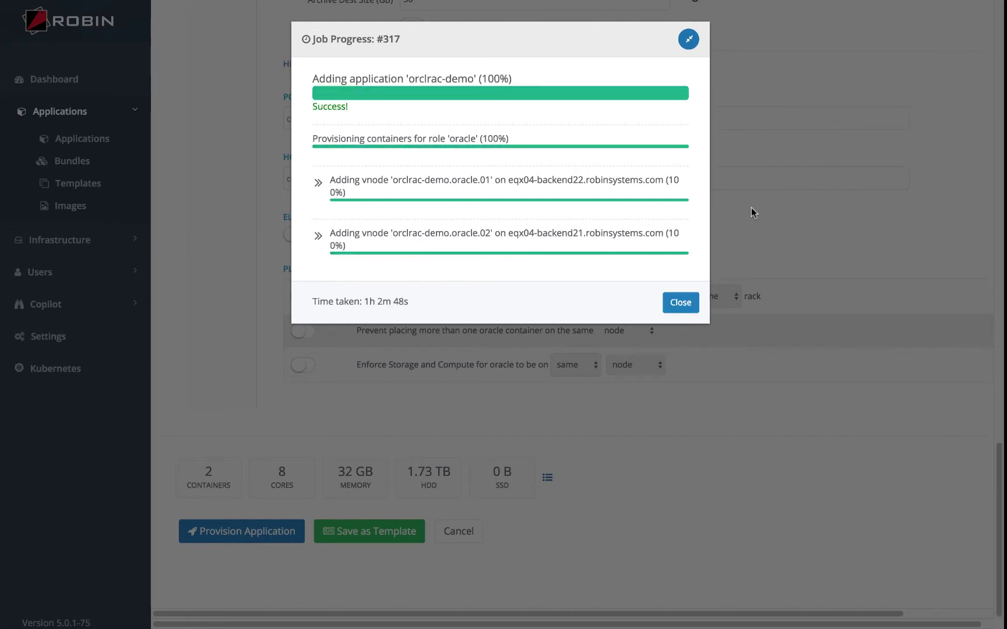
pyautogui.click(680, 302)
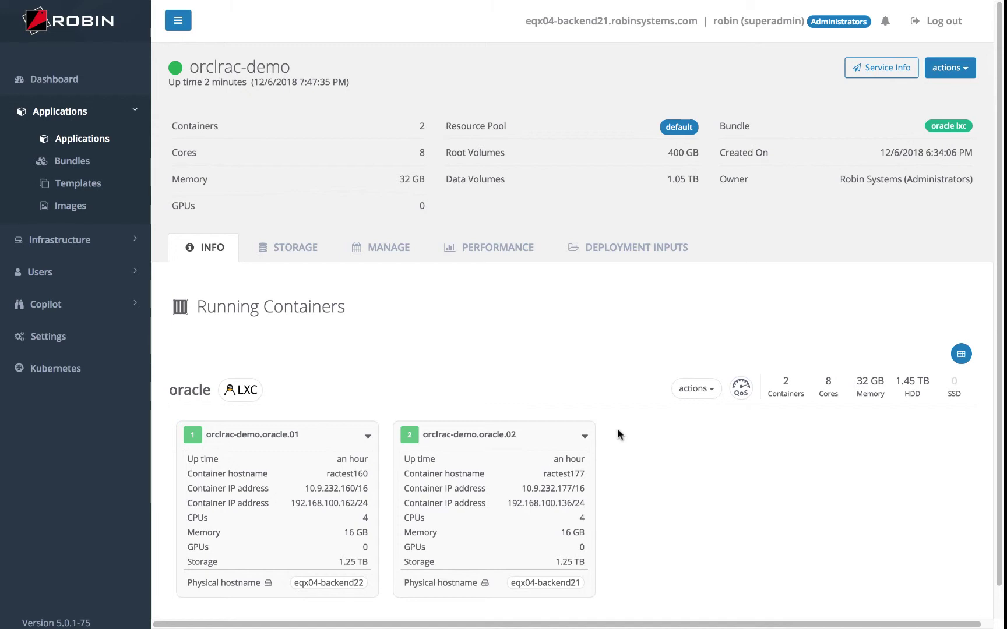
# Open a console on container orclrac-demo.oracle.02 and switch to the oracle user with su - oracle
pyautogui.click(584, 437)
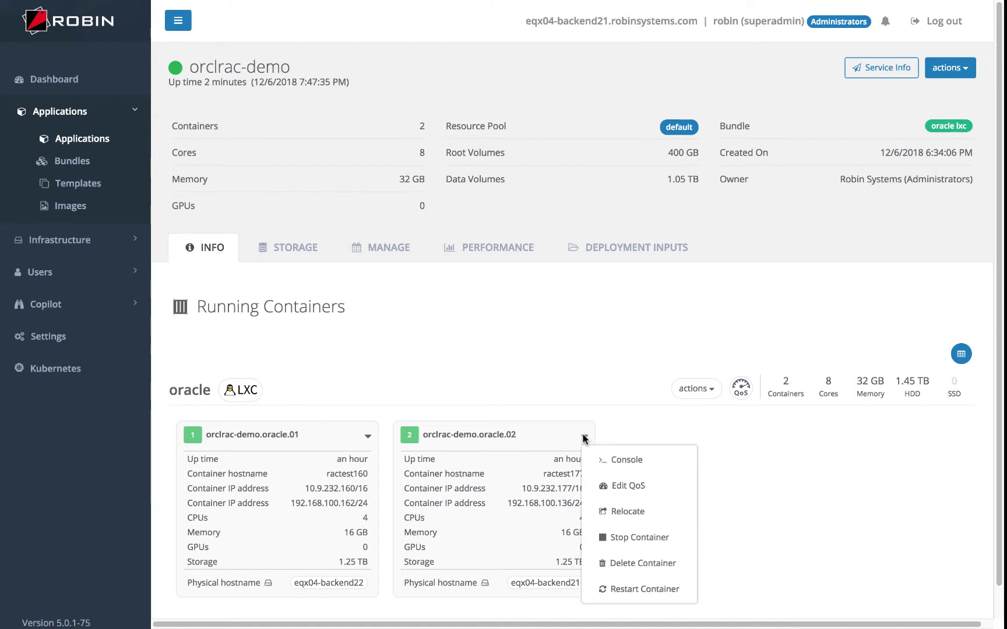
pyautogui.click(625, 462)
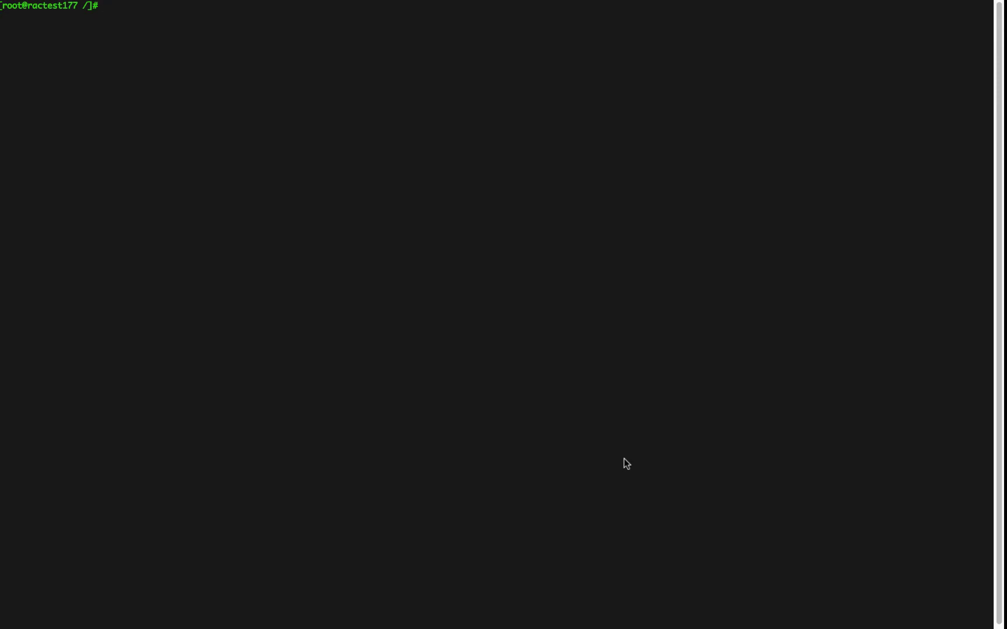
pyautogui.write('su - oracle')
pyautogui.press('Return')
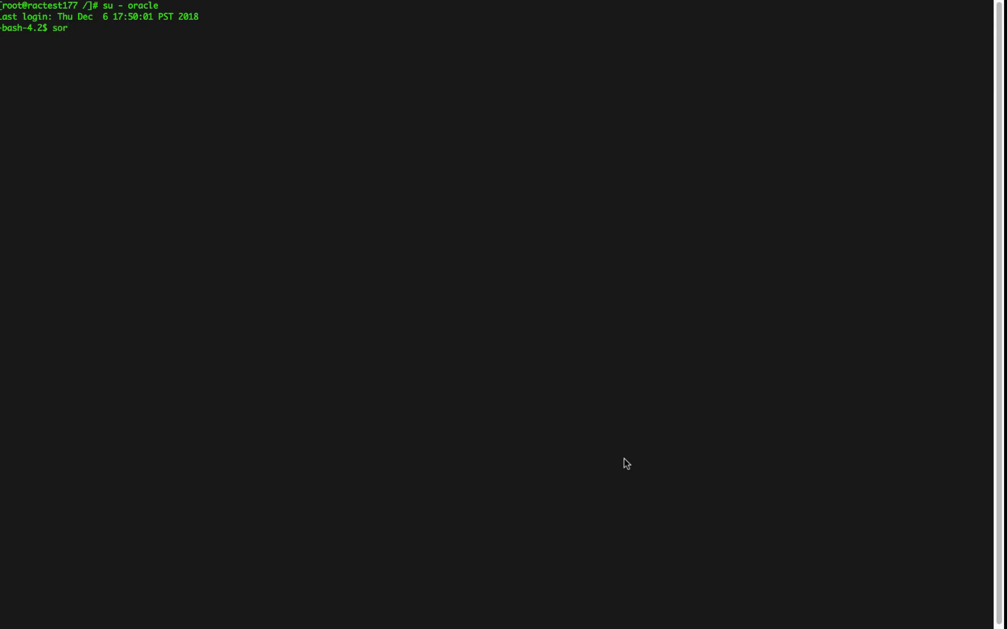
# Load the Oracle environment by sourcing /.robin/scripts/oracle.env
pyautogui.write('ce /.robin/scripts/oracle.')
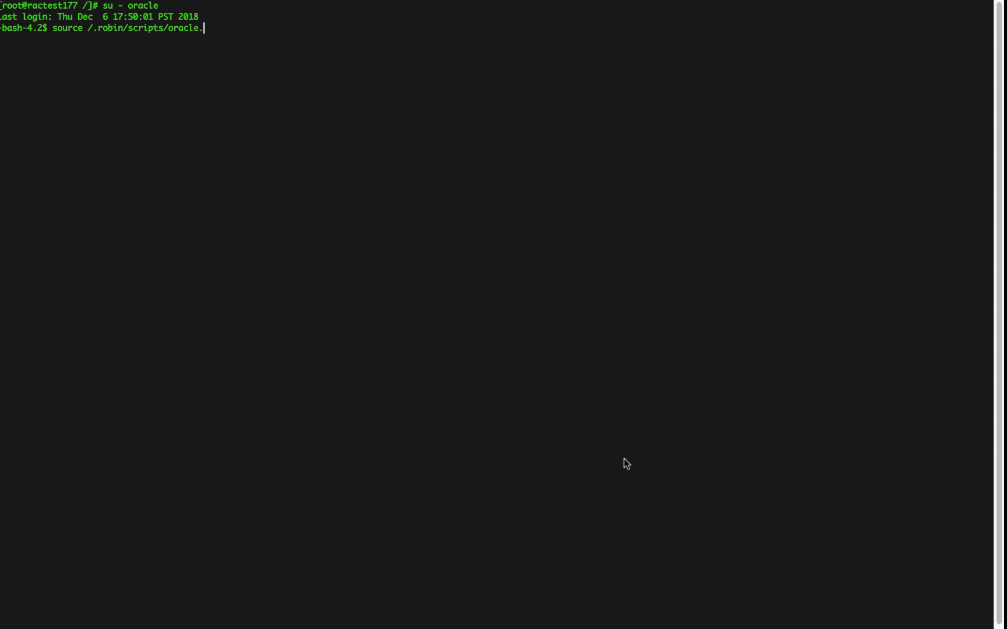
pyautogui.write('env')
pyautogui.press('Return')
# Check the status of the robin database with srvctl status db -d robin
pyautogui.write('srvcctl status')
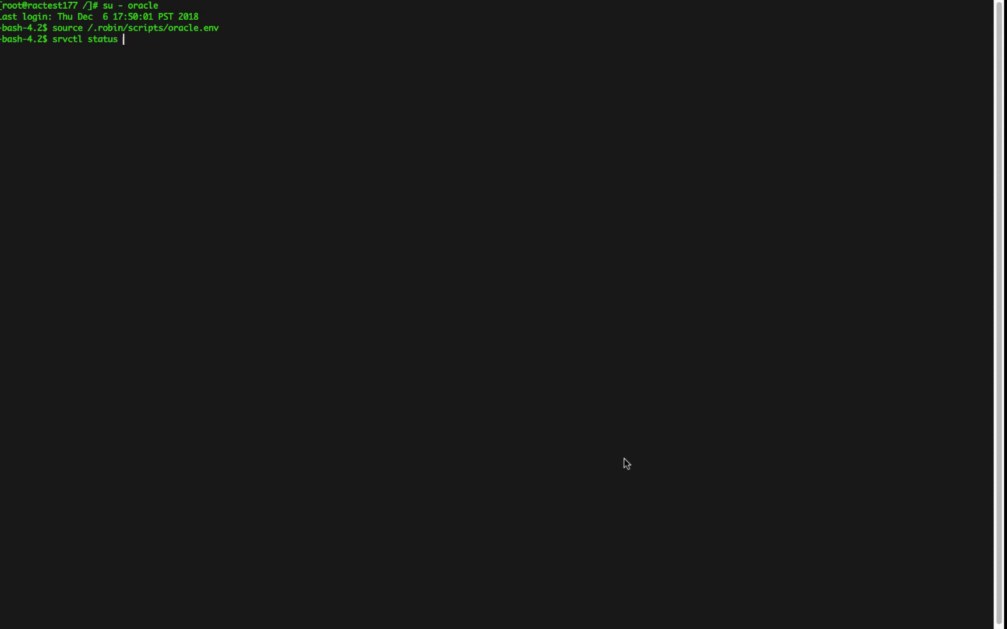
pyautogui.write(' db -d robin')
pyautogui.press('Return')
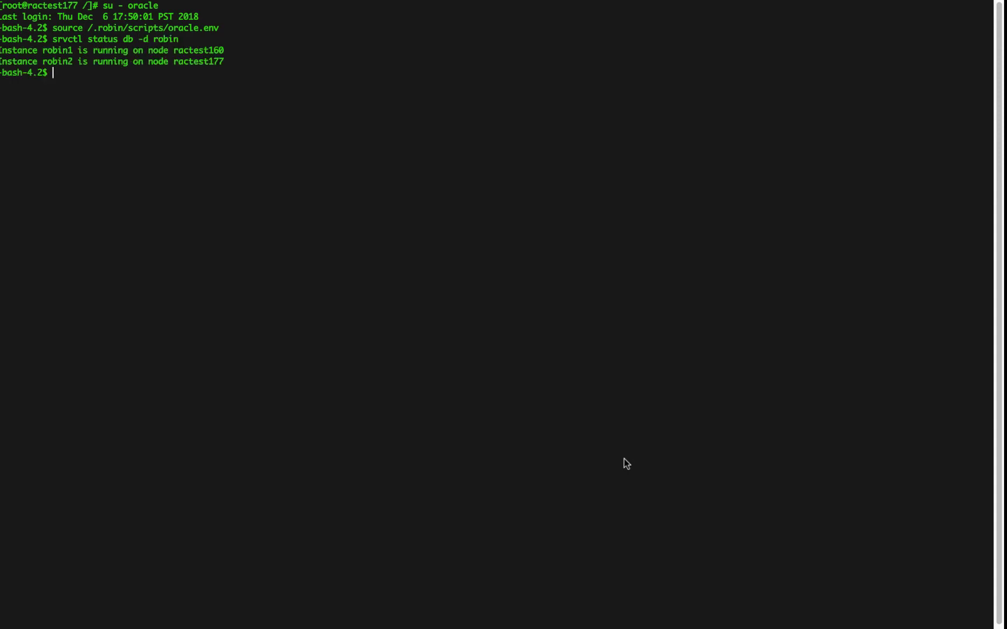
# Check the status of the cluster node applications with srvctl status nodeapps
pyautogui.write('srvctl stuat')
pyautogui.press('BackSpace')
pyautogui.press('BackSpace')
pyautogui.press('BackSpace')
pyautogui.write('atus nodeapps')
pyautogui.press('BackSpace')
pyautogui.press('BackSpace')
pyautogui.press('BackSpace')
pyautogui.write('pps')
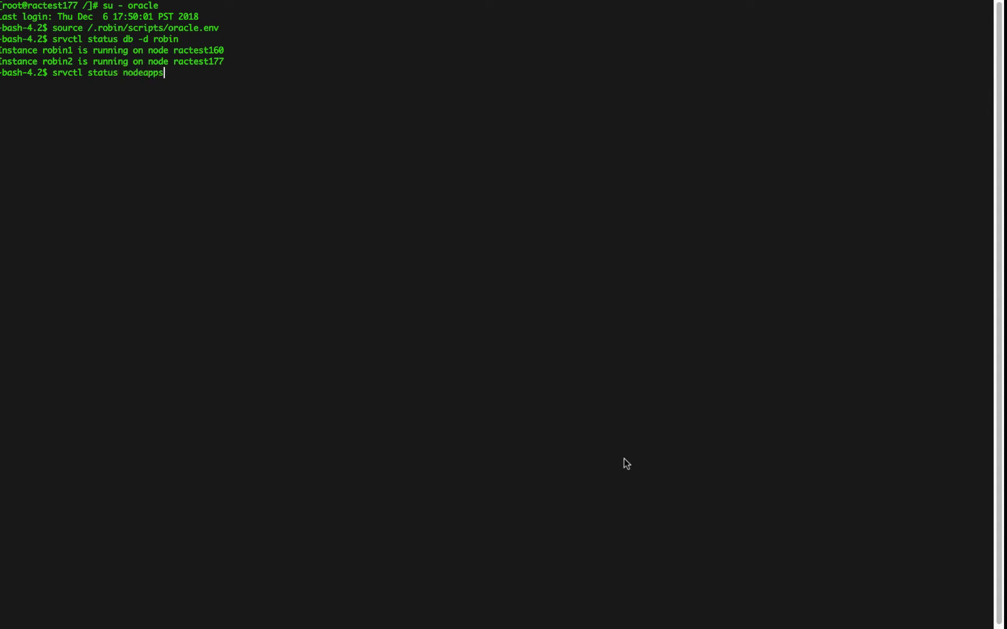
pyautogui.press('Return')
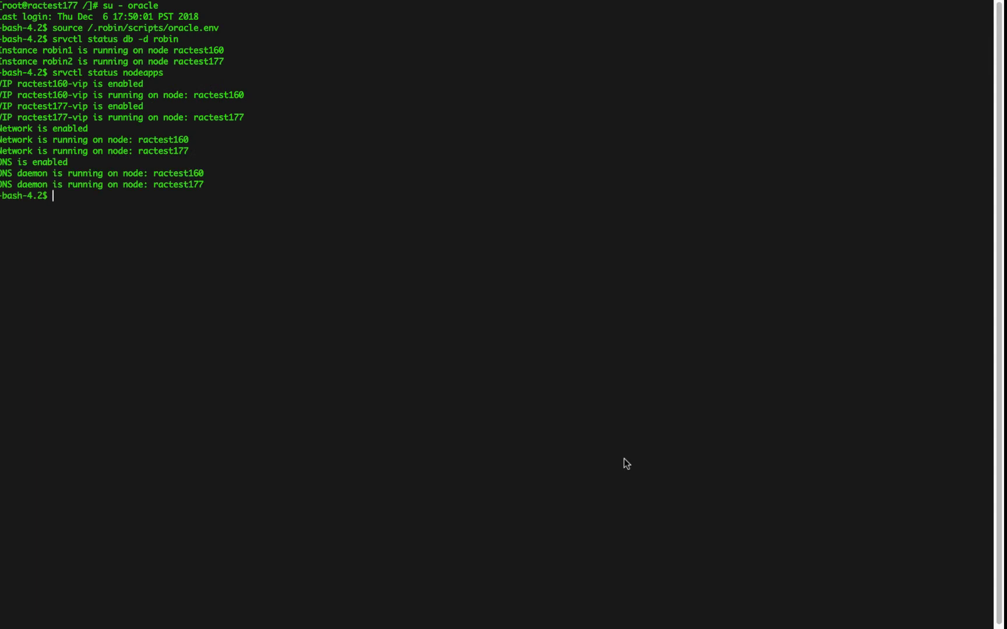
# Connect to the database with sqlplus / as sysdba and query instance_name and database_status from gv$instance
pyautogui.write('sqlplus / as sysdba')
pyautogui.press('Return')
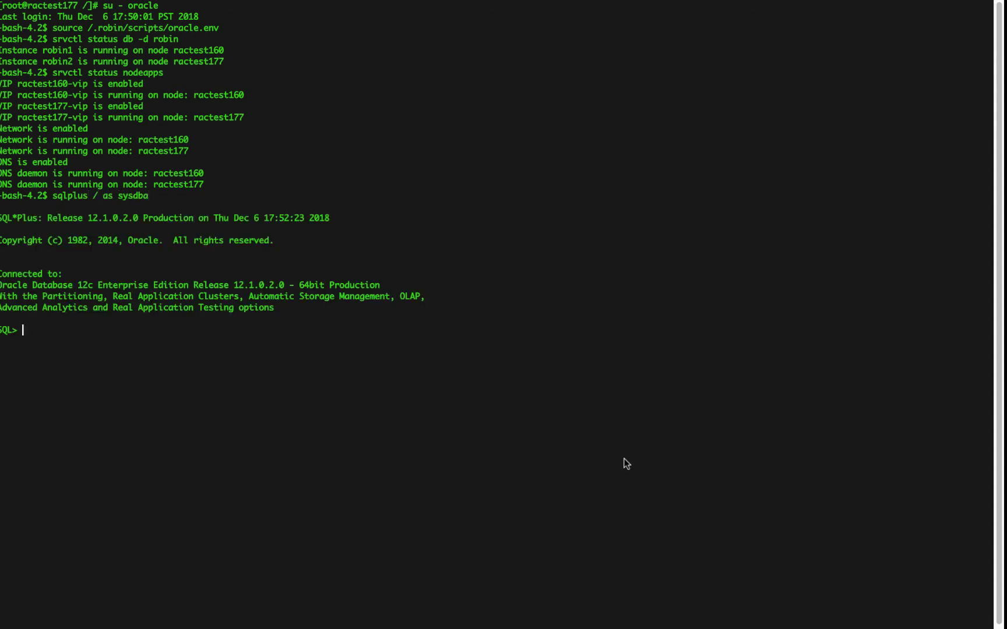
pyautogui.write('select instance_name,datab')
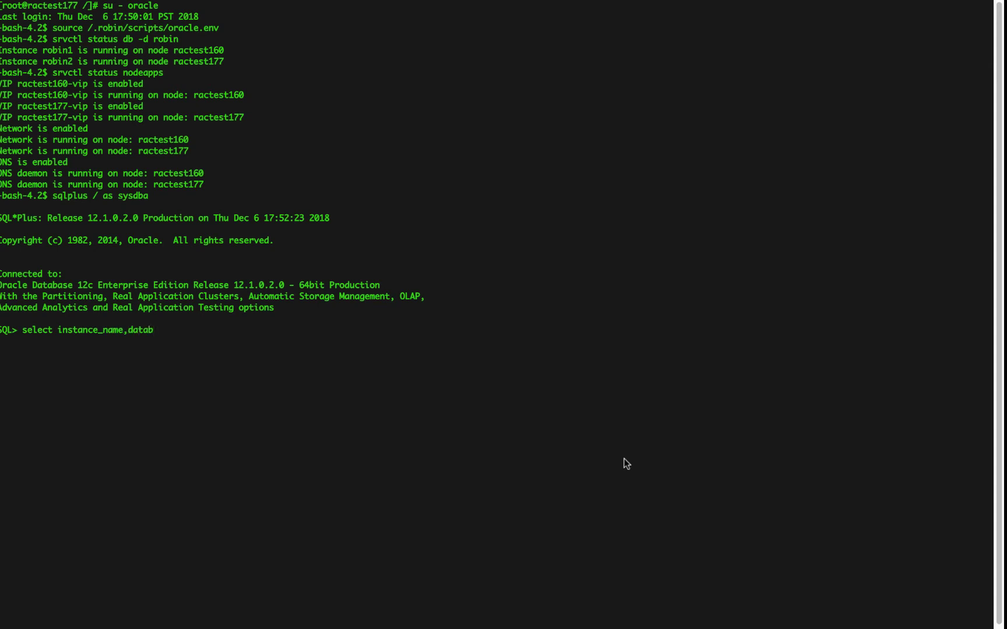
pyautogui.write('ase_status')
pyautogui.write(' from gv')
pyautogui.write('$')
pyautogui.write('instance')
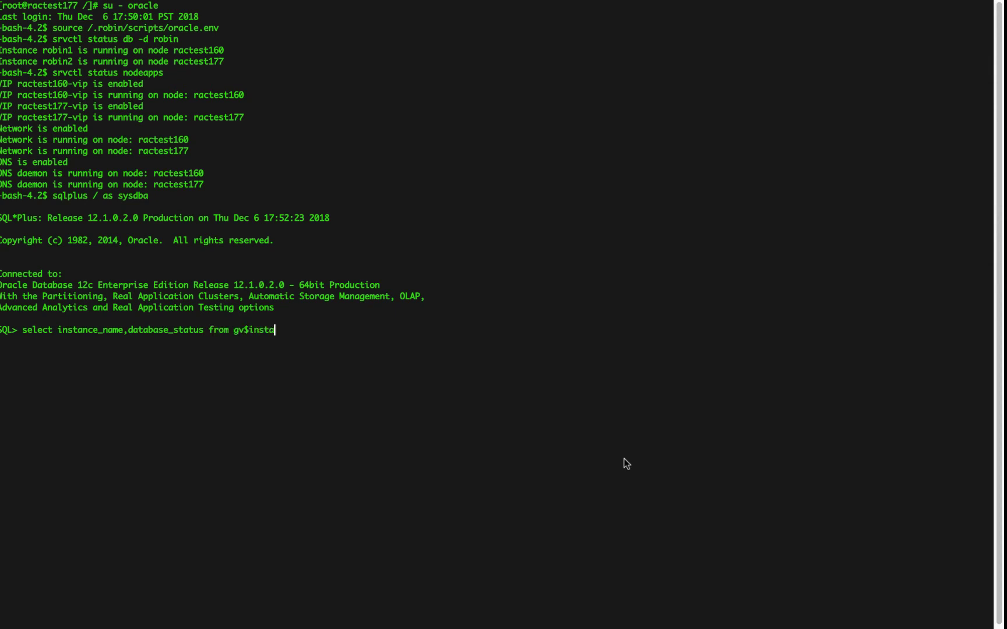
pyautogui.write(';')
pyautogui.press('Return')
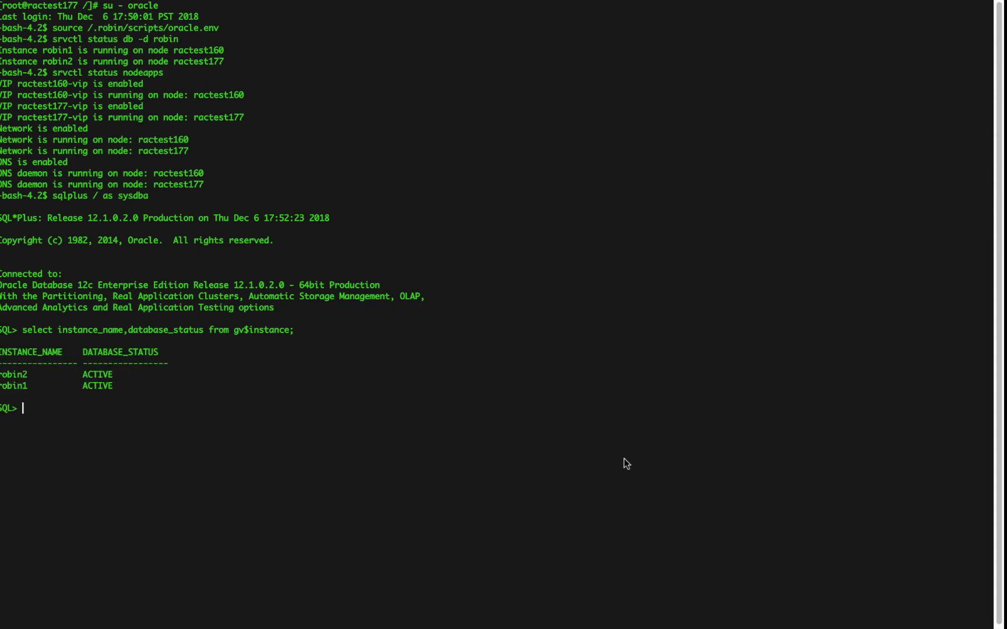
# Exit SQL*Plus, log out of the oracle user's shell, and exit the root console session
pyautogui.write('exit')
pyautogui.press('Return')
pyautogui.write('exit')
pyautogui.press('Return')
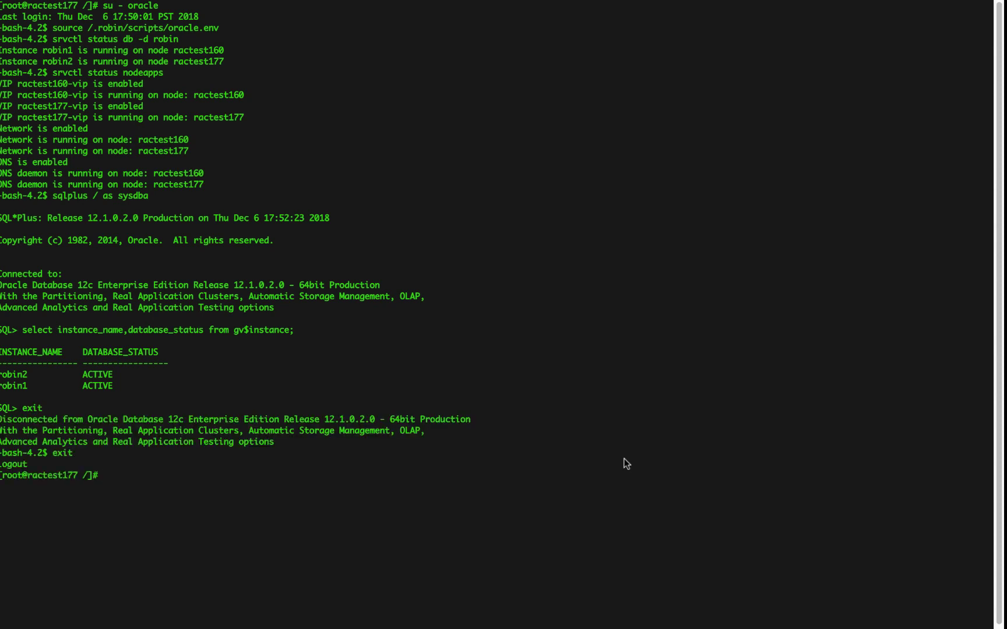
pyautogui.write('exit')
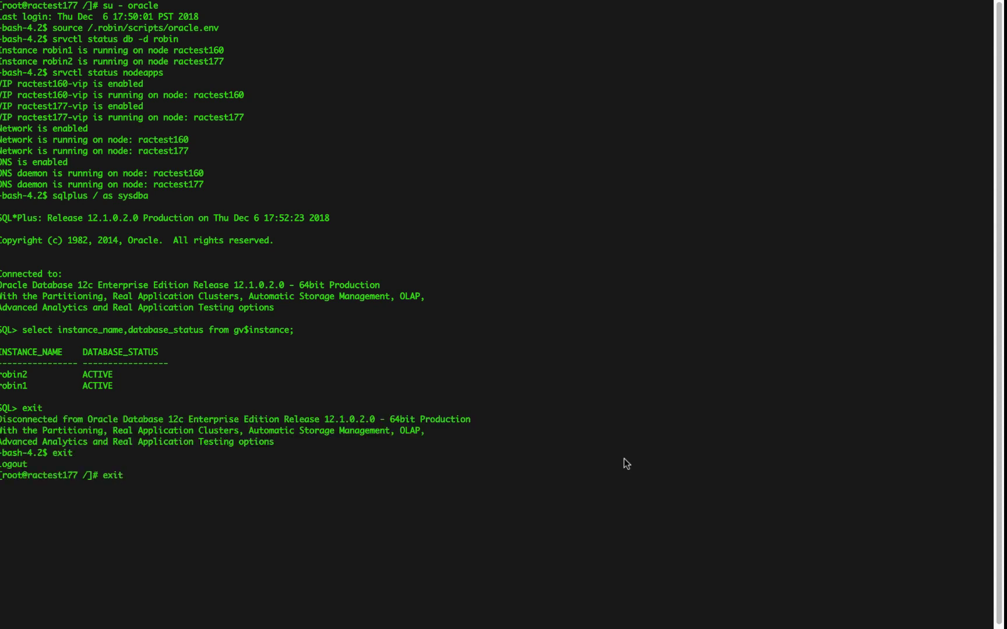